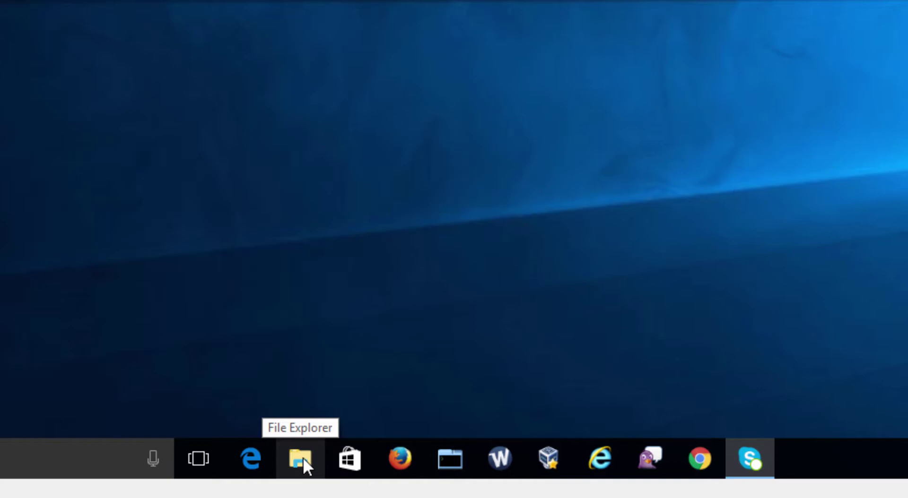
# - Launch File Explorer from the taskbar, opening it on Quick access
pyautogui.click(303, 458)
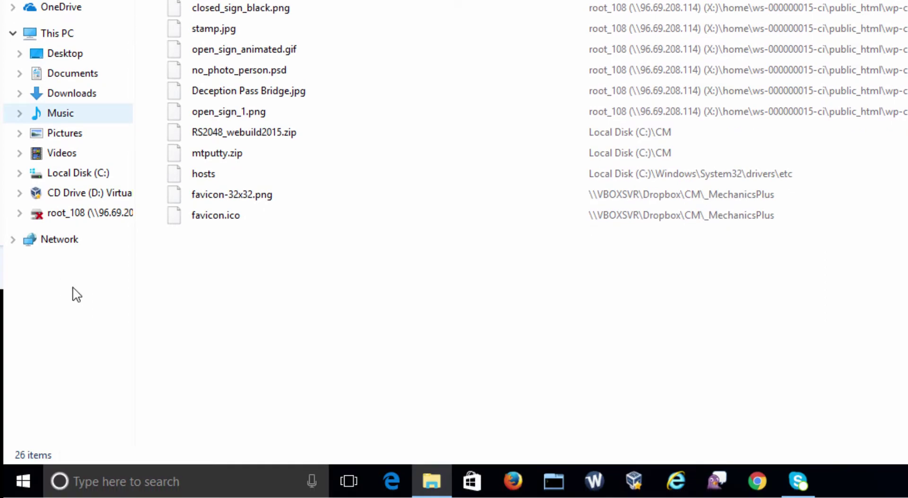
# - Navigate to \\servermatter from the address bar, bringing up its credentials prompt
pyautogui.click(20, 482)
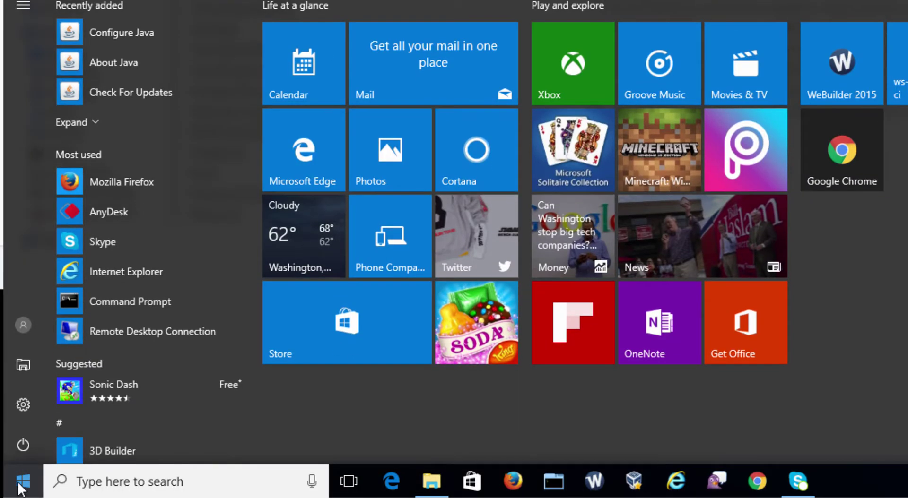
pyautogui.click(20, 482)
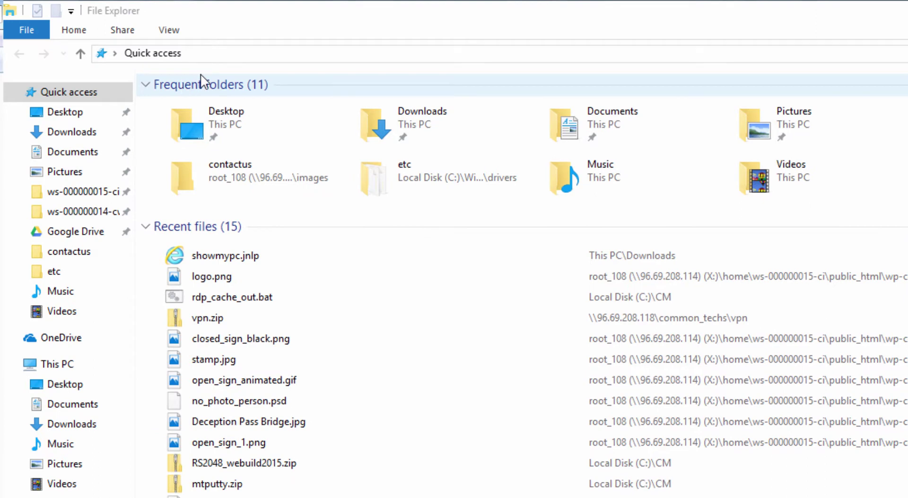
pyautogui.click(293, 52)
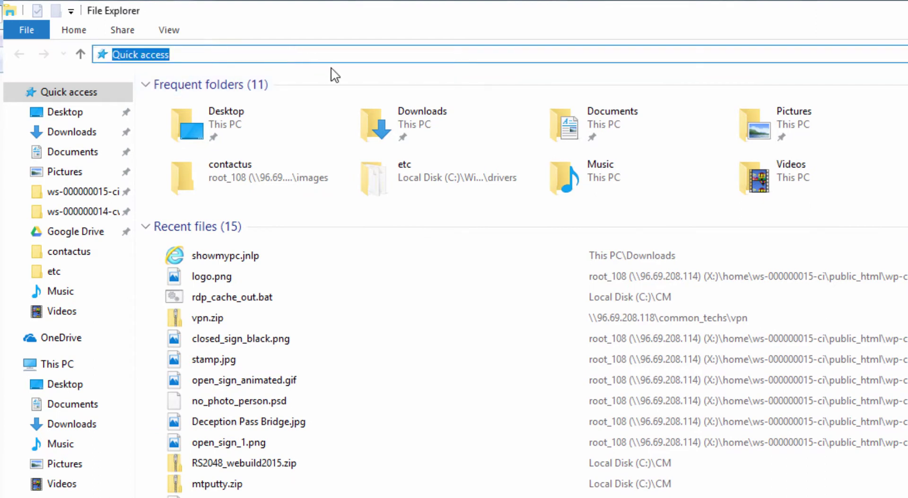
pyautogui.write('\\')
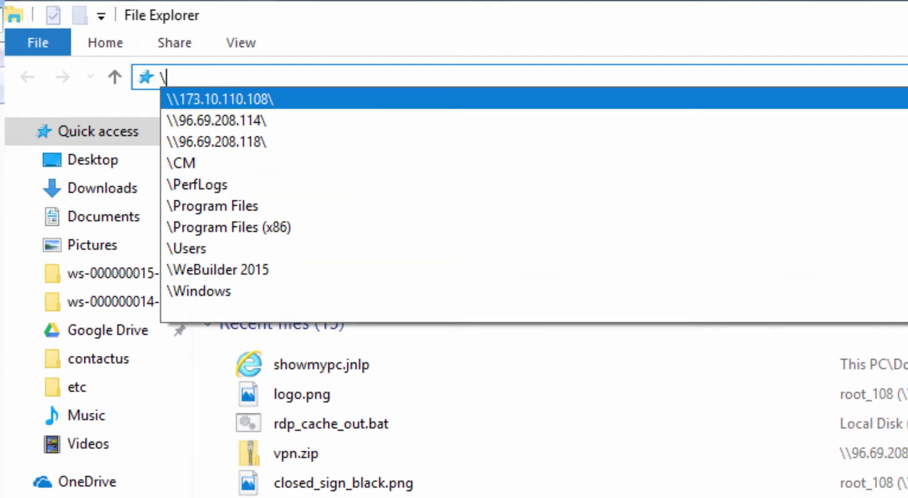
pyautogui.write('\\se')
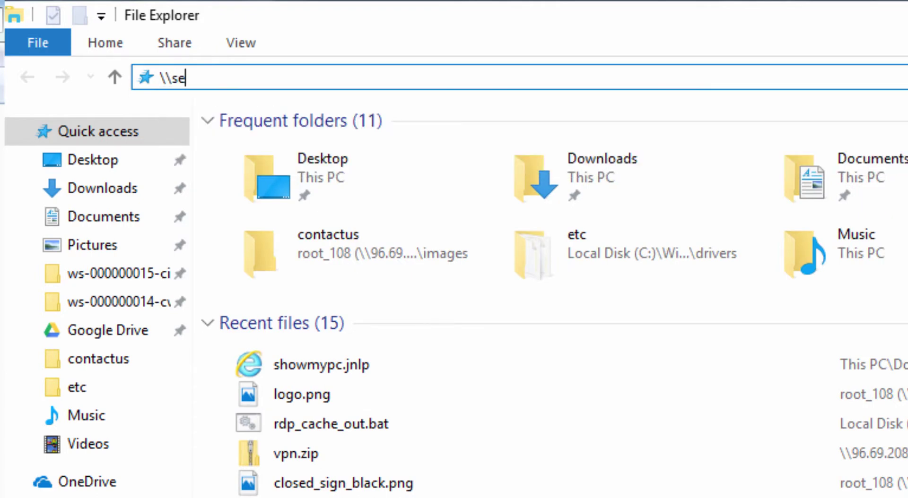
pyautogui.write('rvermatter')
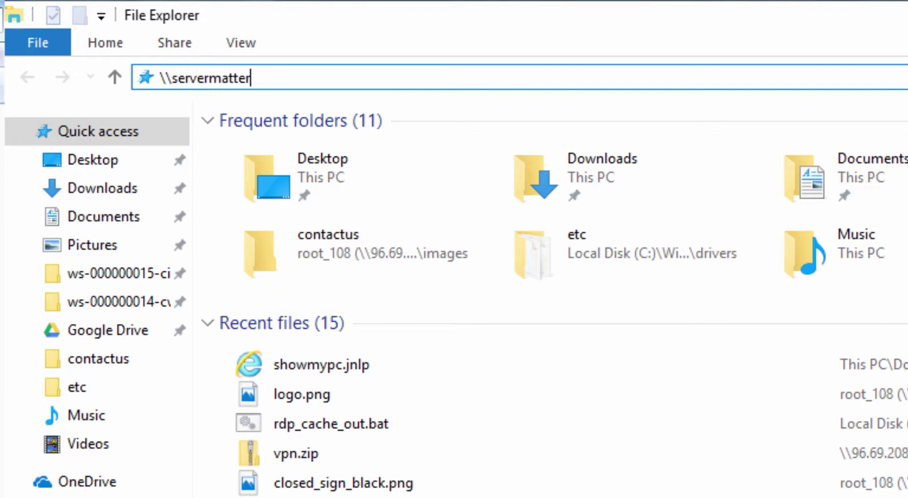
pyautogui.hotkey('ctrl', 'a')
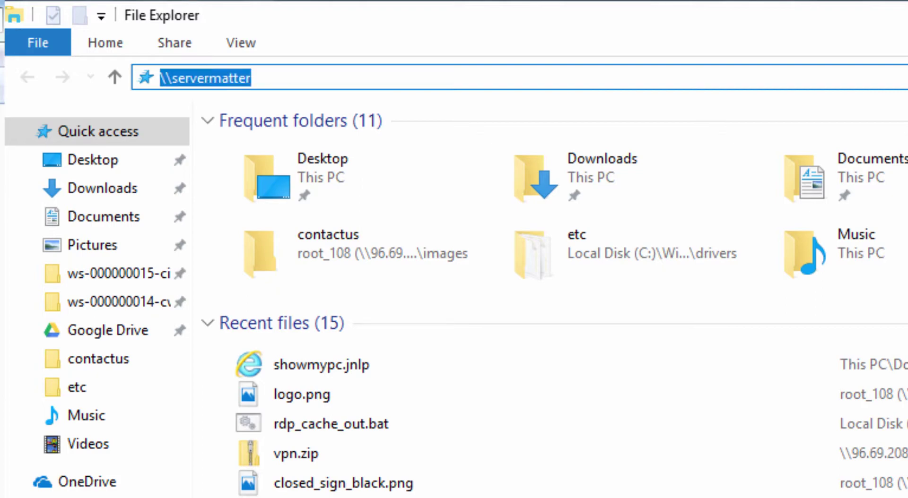
pyautogui.press('Return')
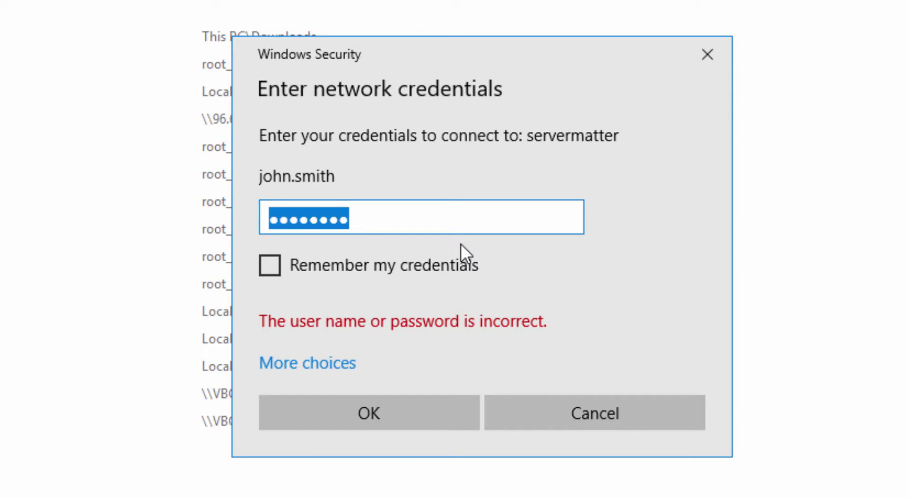
# - Submit the servermatter credentials with Remember my credentials ticked, listing its nine shares
pyautogui.click(474, 204)
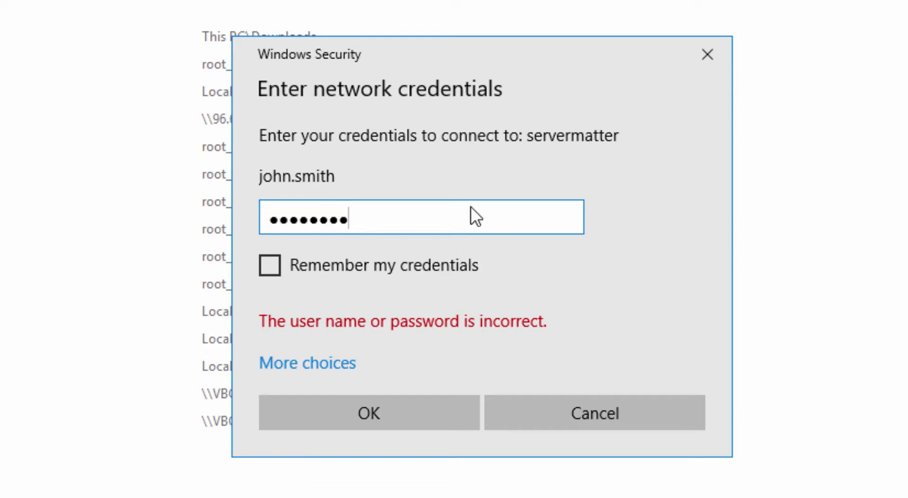
pyautogui.click(270, 267)
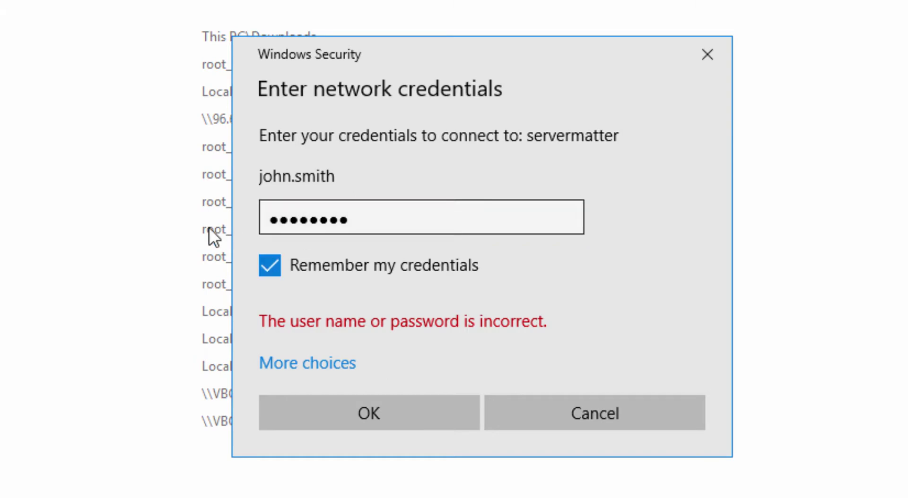
pyautogui.click(369, 414)
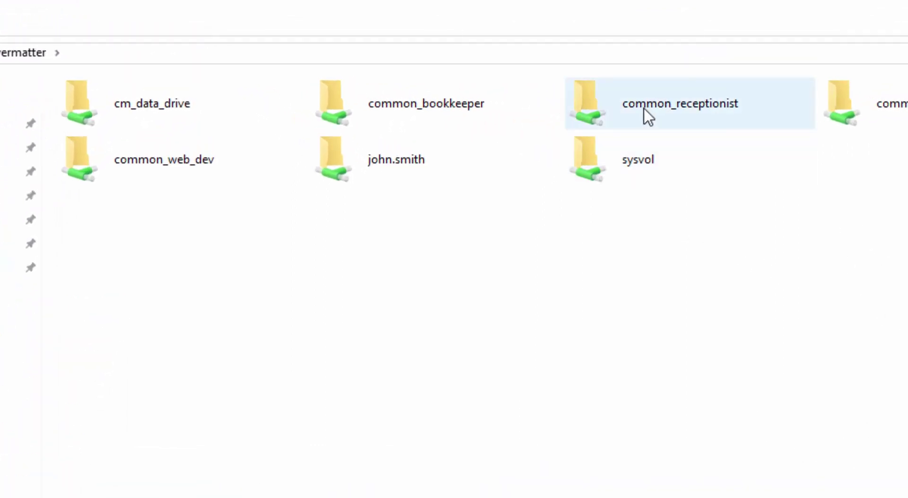
# - Look inside the common_receptionist share at test.txt, then return to the share list
pyautogui.rightClick(644, 109)
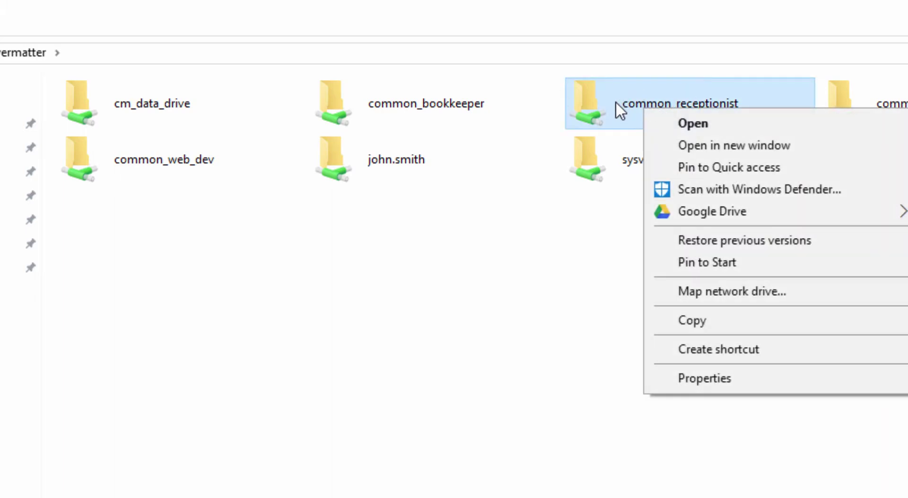
pyautogui.press('Return')
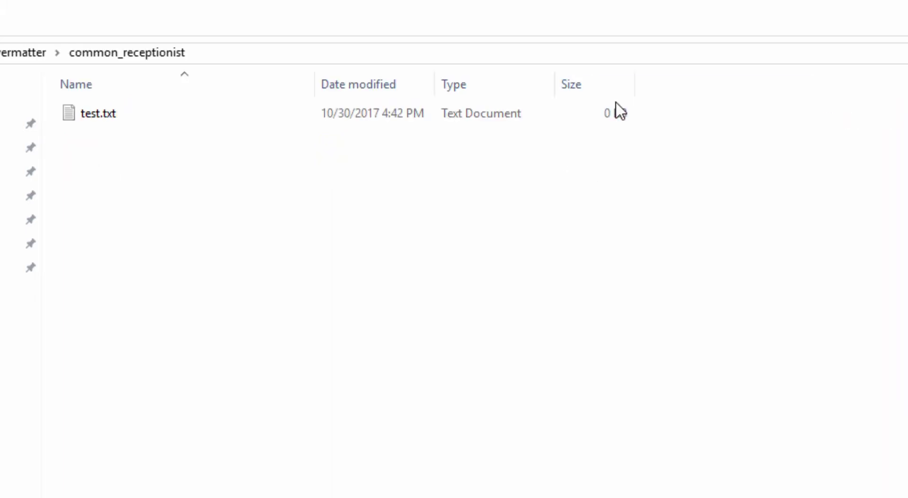
pyautogui.click(106, 120)
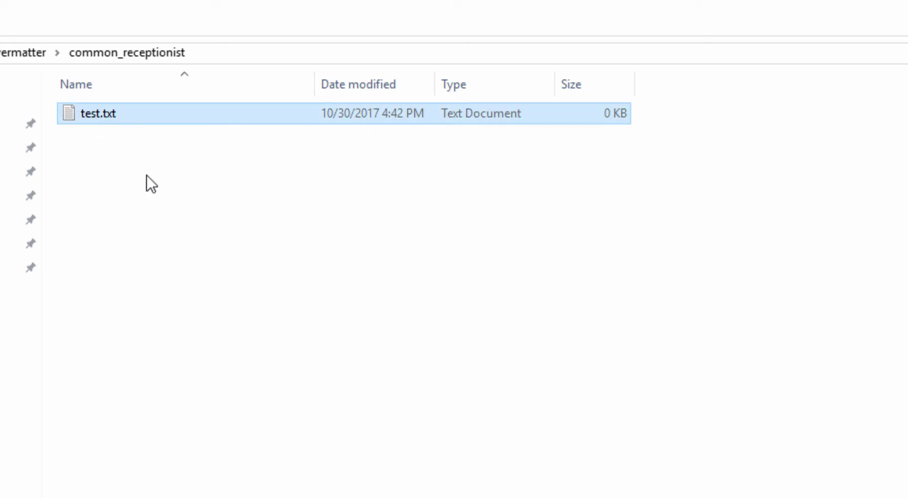
pyautogui.click(31, 54)
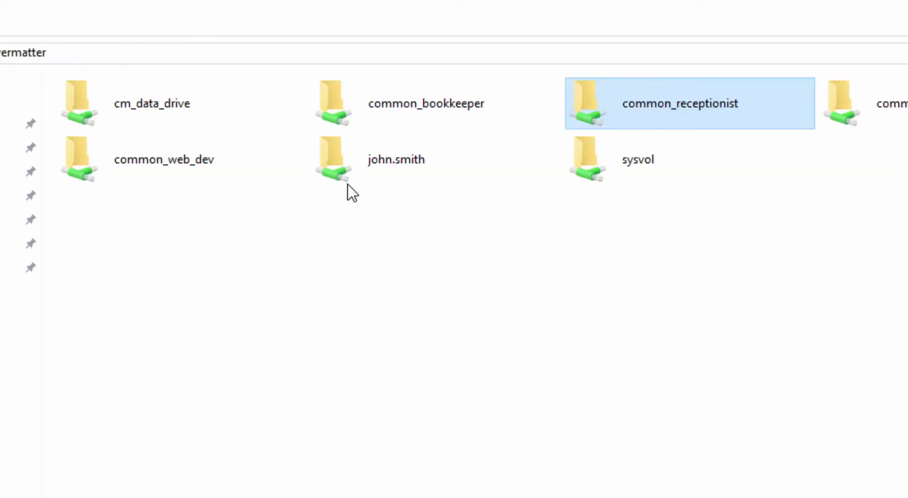
# - Map common_receptionist as drive R: with Reconnect at sign-in kept on
pyautogui.rightClick(692, 113)
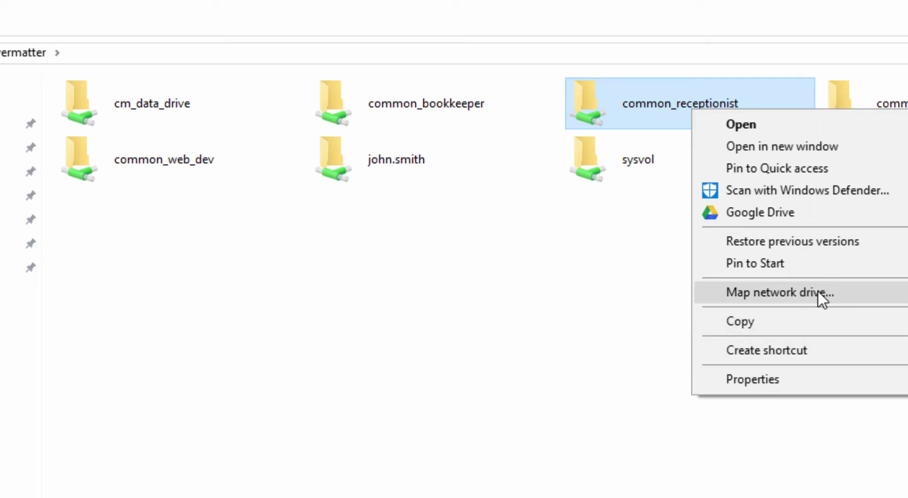
pyautogui.click(821, 295)
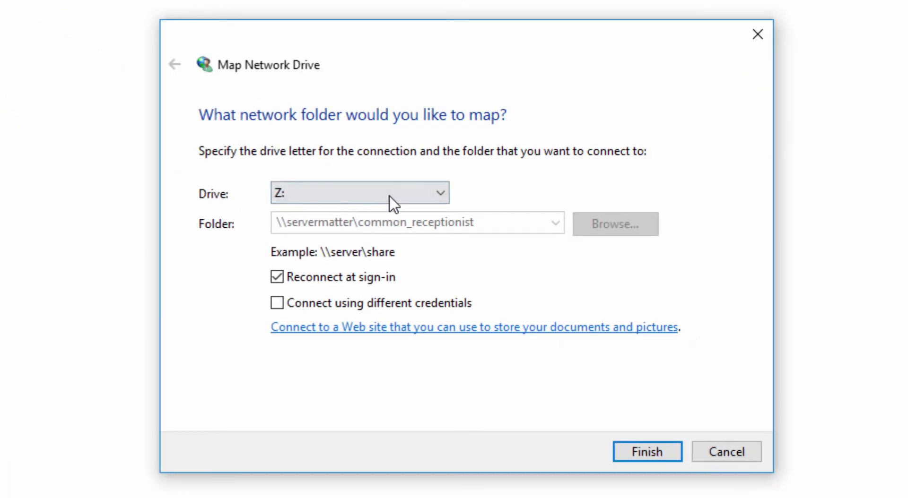
pyautogui.click(393, 193)
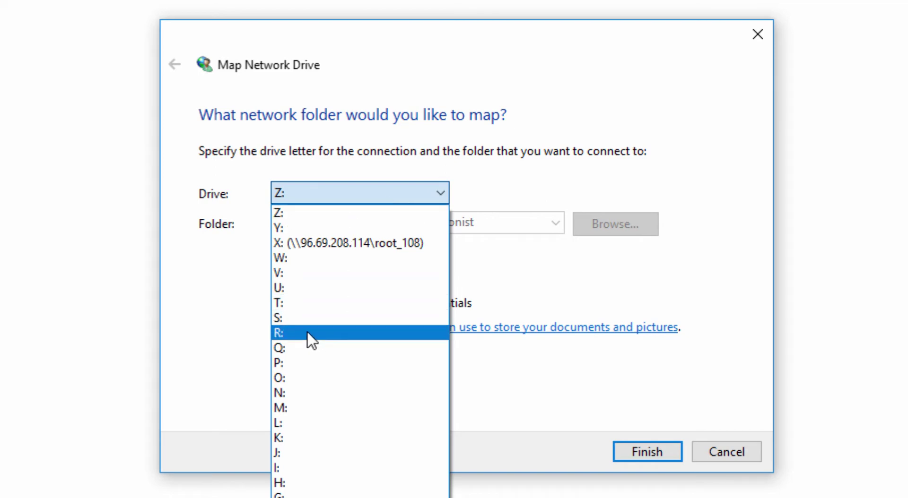
pyautogui.click(311, 333)
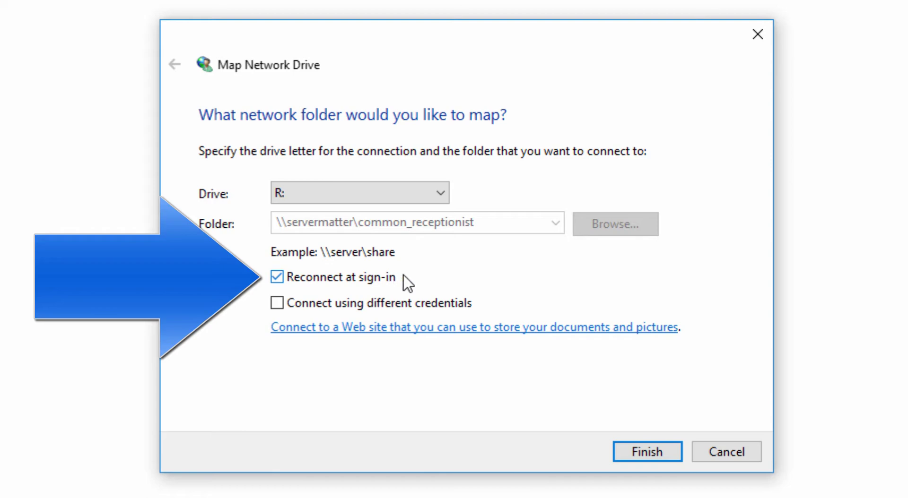
pyautogui.click(653, 456)
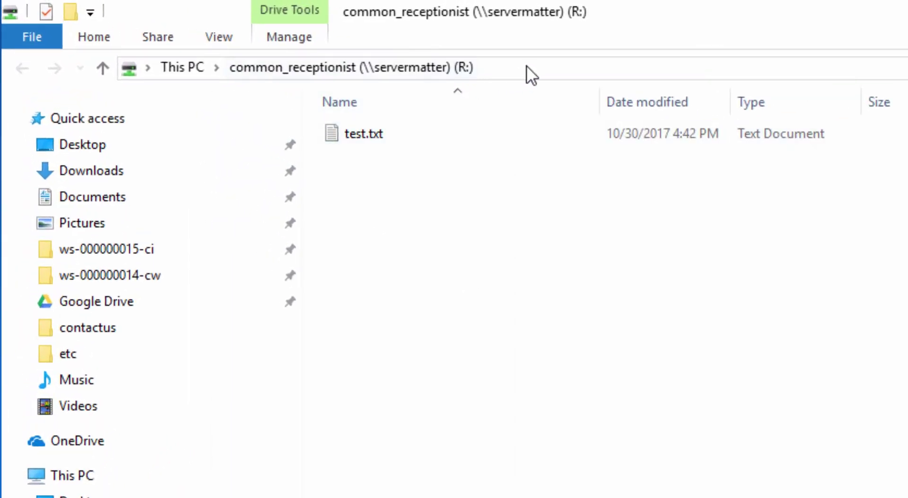
# - Check the R:\ path, then view This PC showing common_receptionist (R:) under Network locations
pyautogui.click(530, 65)
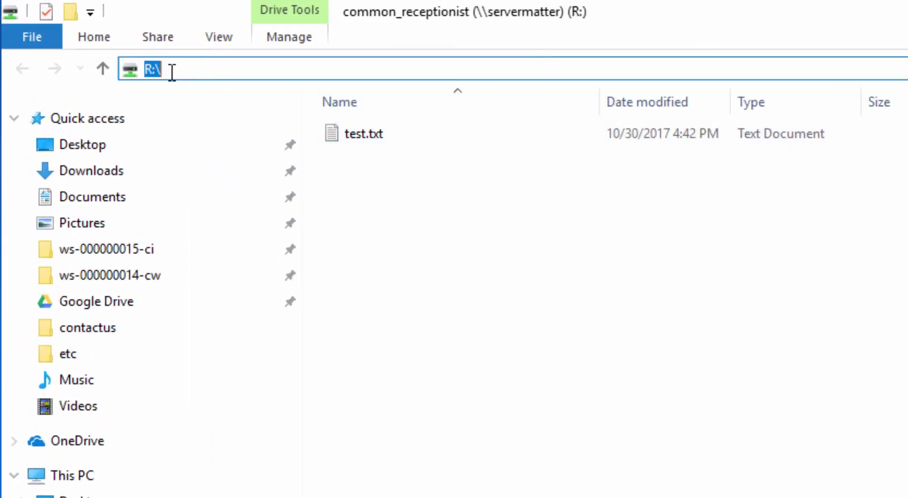
pyautogui.click(366, 156)
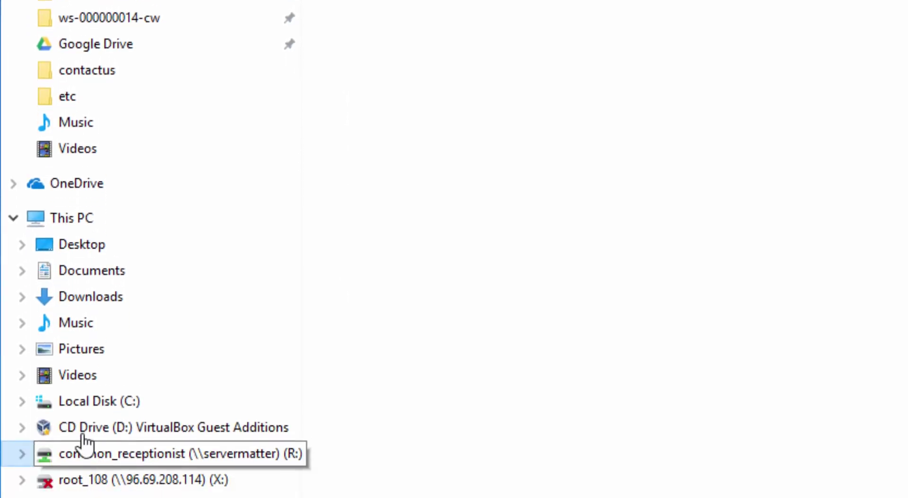
pyautogui.click(58, 222)
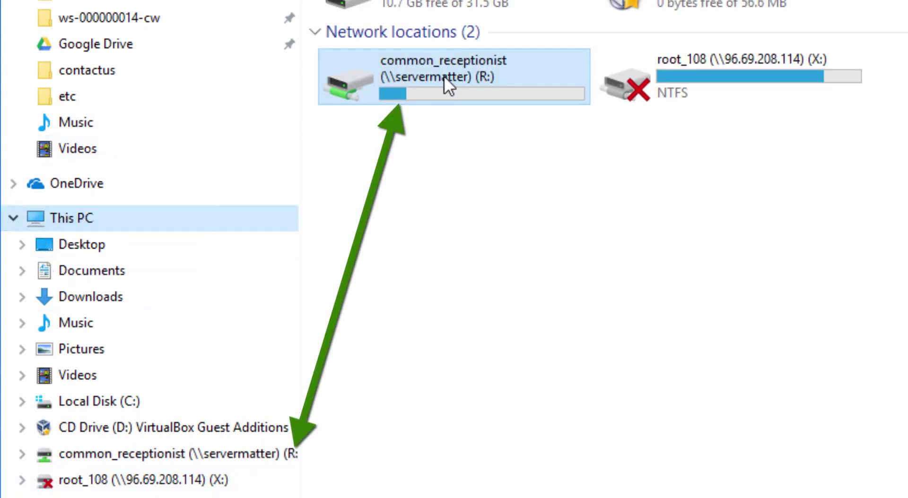
# - Rename the mapped common_receptionist drive to 'R'
pyautogui.moveTo(440, 71)
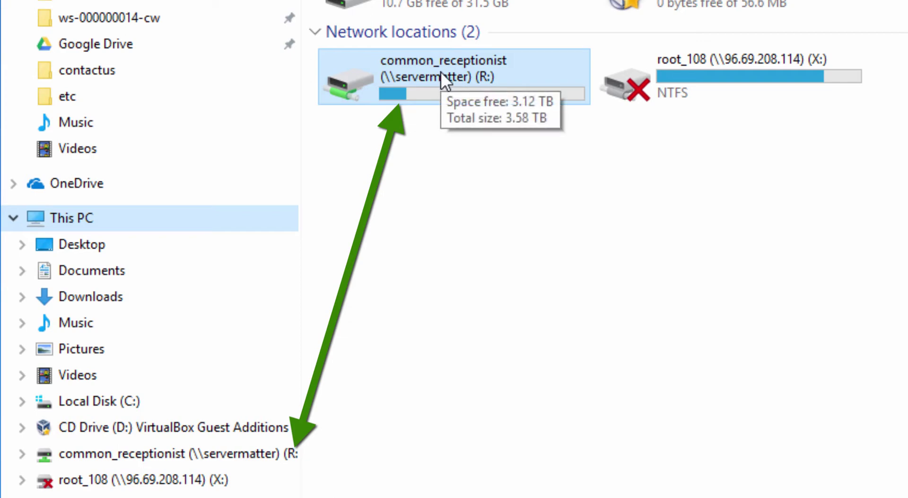
pyautogui.rightClick(443, 69)
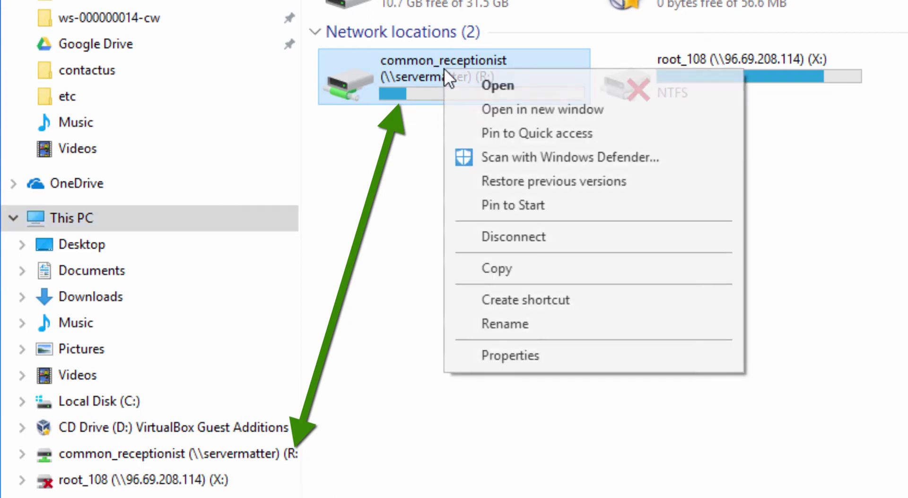
pyautogui.click(525, 323)
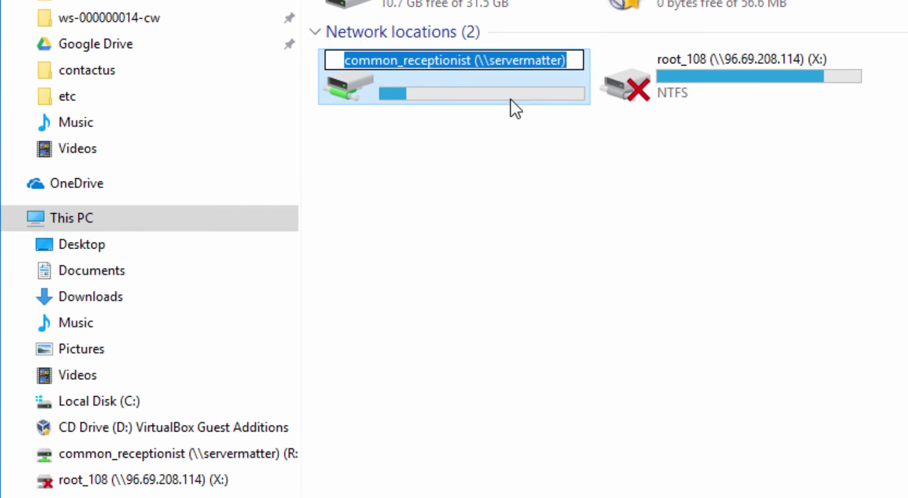
pyautogui.write('R')
pyautogui.click(513, 181)
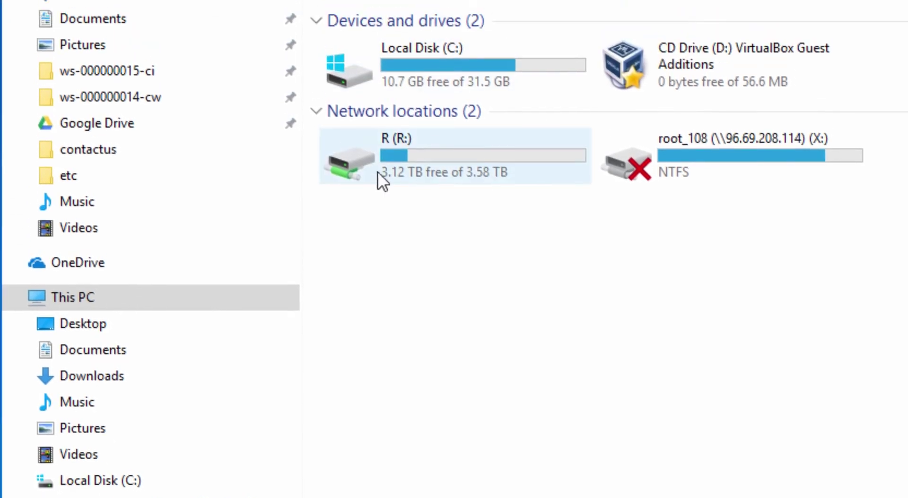
# - Open the R (R:) drive to show test.txt
pyautogui.doubleClick(383, 92)
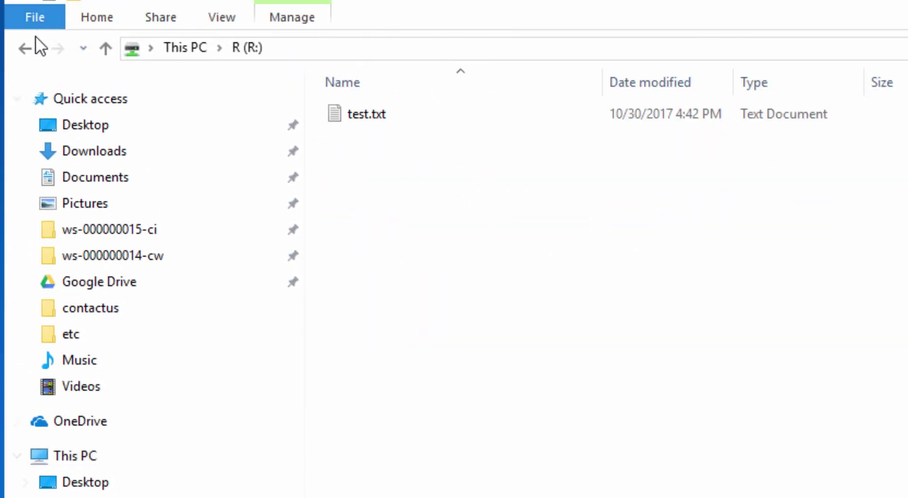
pyautogui.click(27, 50)
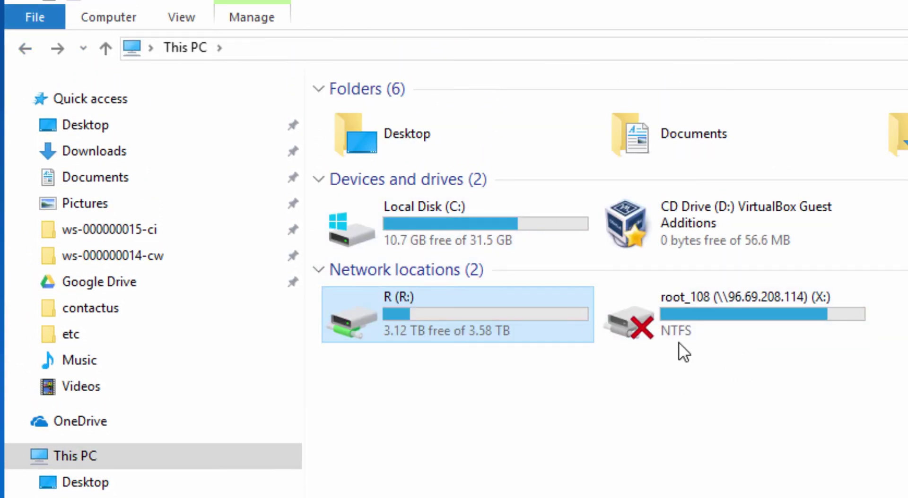
pyautogui.click(23, 49)
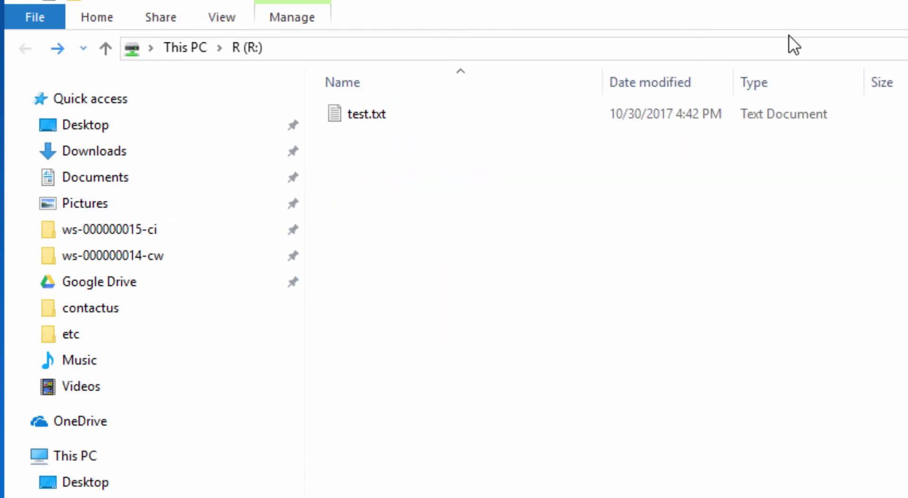